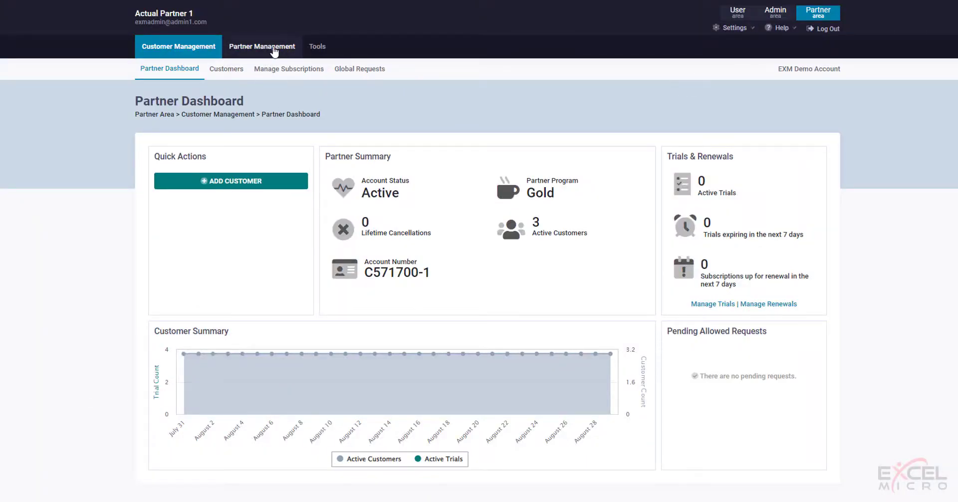
Step: From Partner Management, open EXM Test Account and start a Guest Admin session
left_click(274, 48)
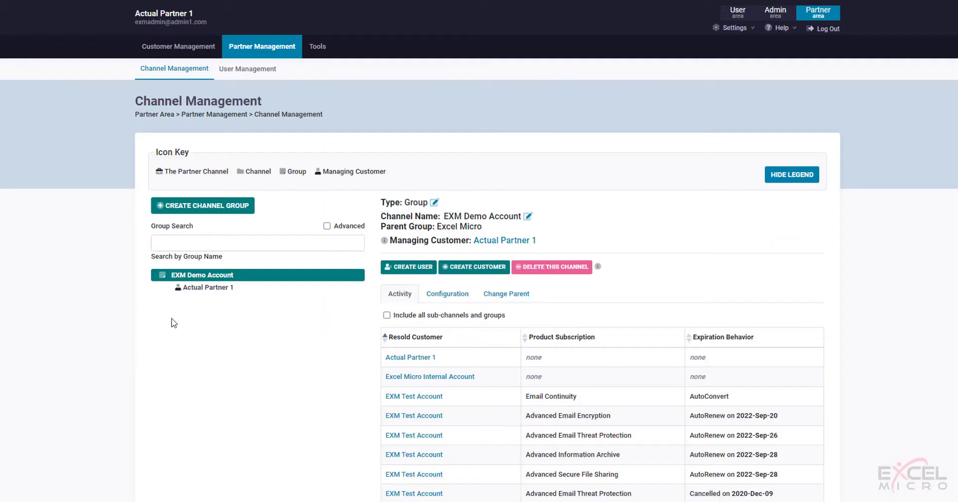
left_click(406, 421)
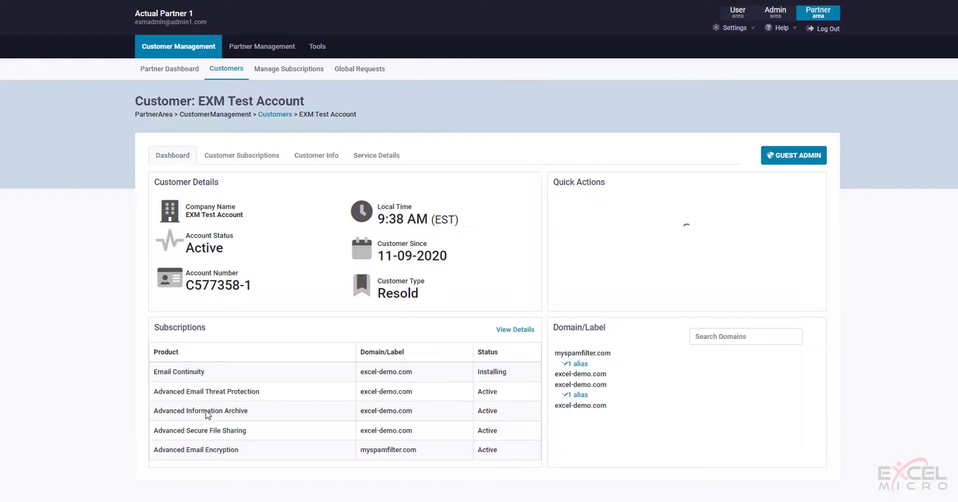
left_click(791, 161)
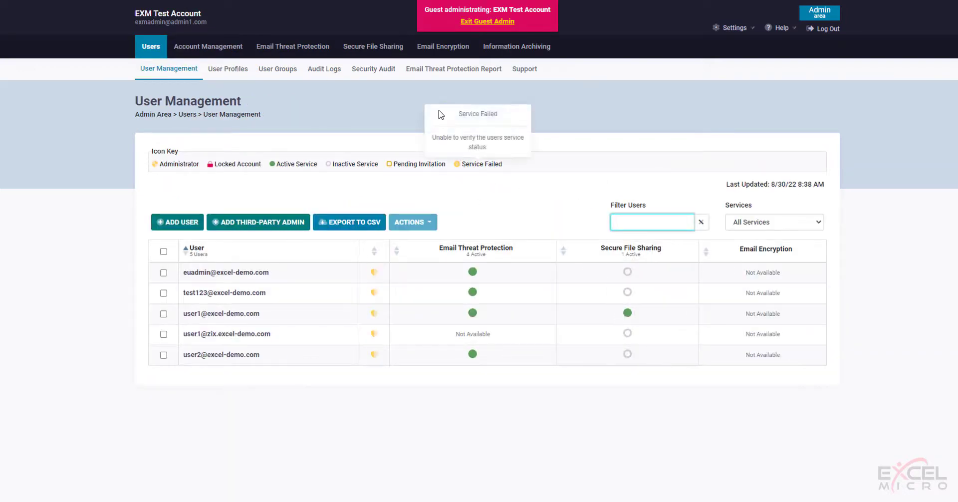
Step: Go to the customer's Email Encryption Policy Management page
left_click(436, 48)
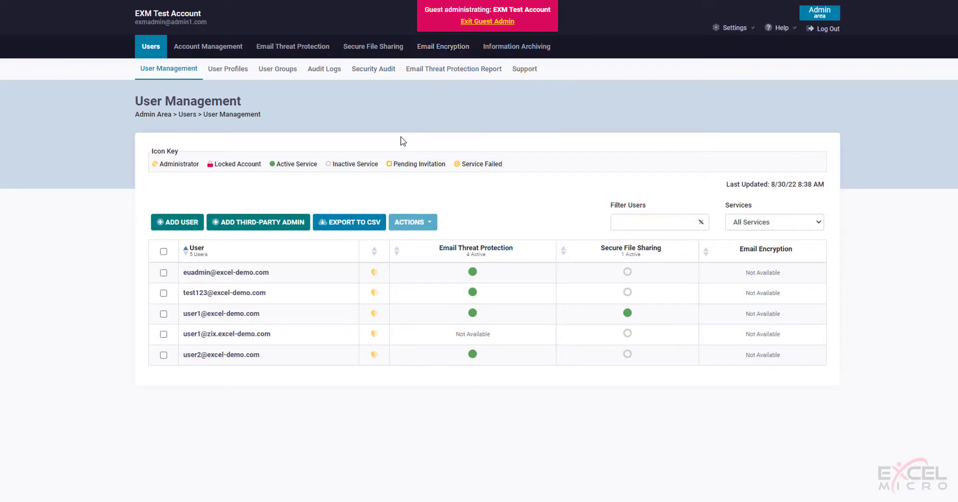
left_click(441, 48)
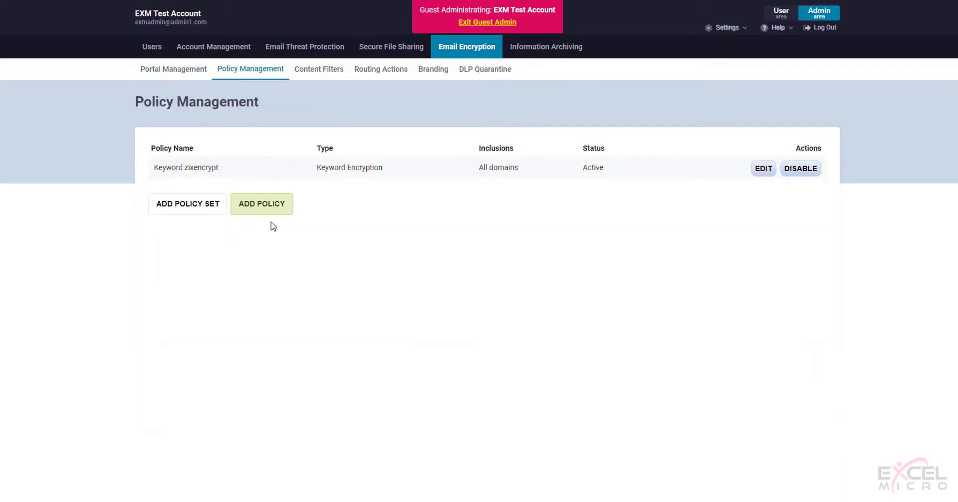
Step: Start a new policy via Add Policy and scroll through its blank configuration form
left_click(265, 209)
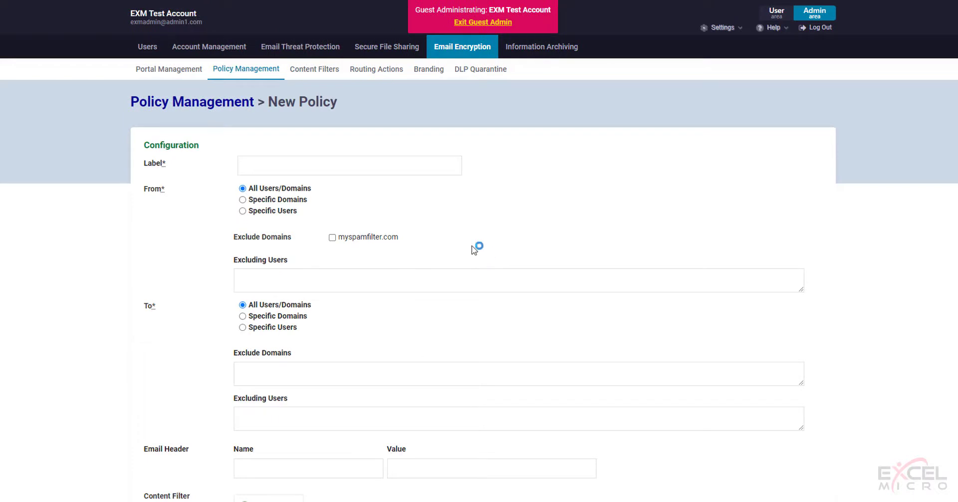
left_click(244, 165)
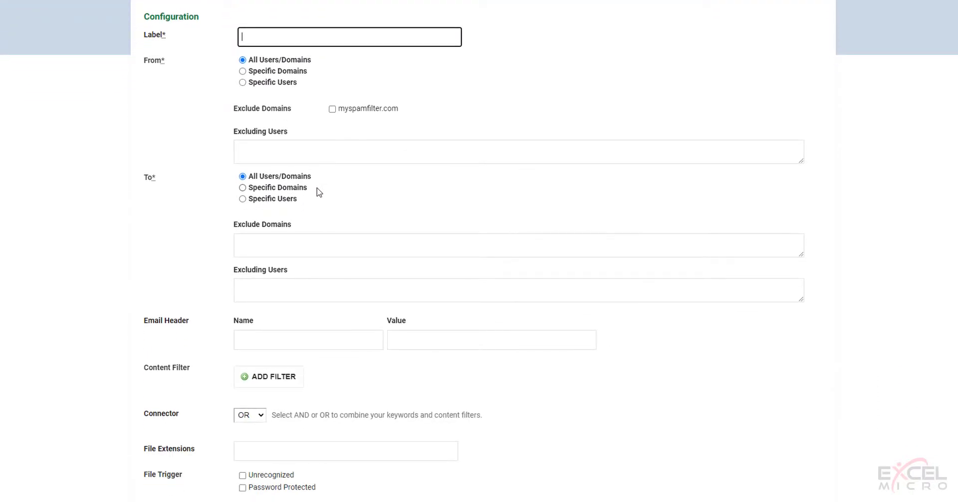
scroll(317, 186, "down", 2)
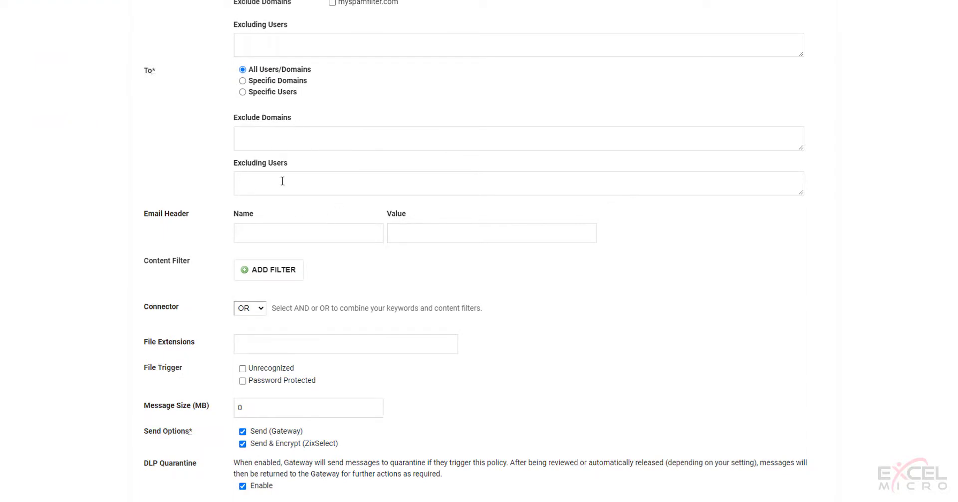
scroll(281, 179, "down", 1)
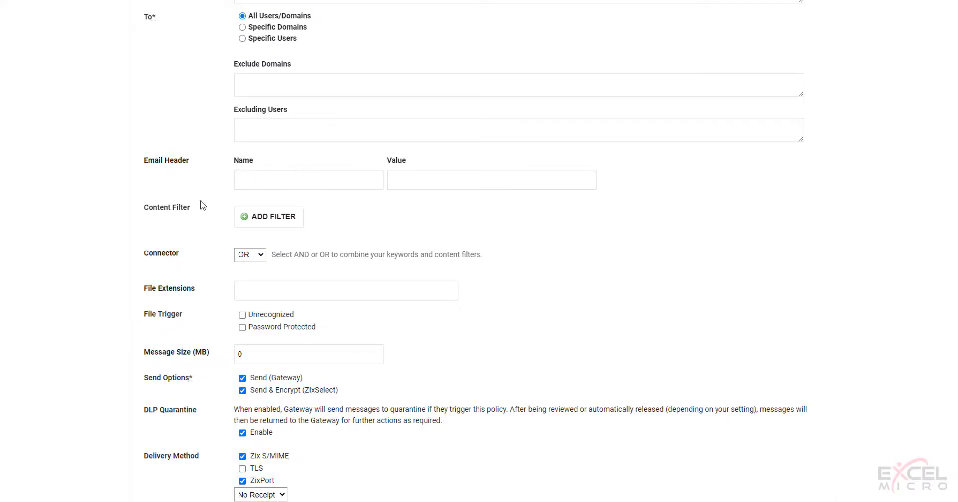
Step: Add a Keyword content filter matching 'encrypt' in the Subject
left_click(265, 222)
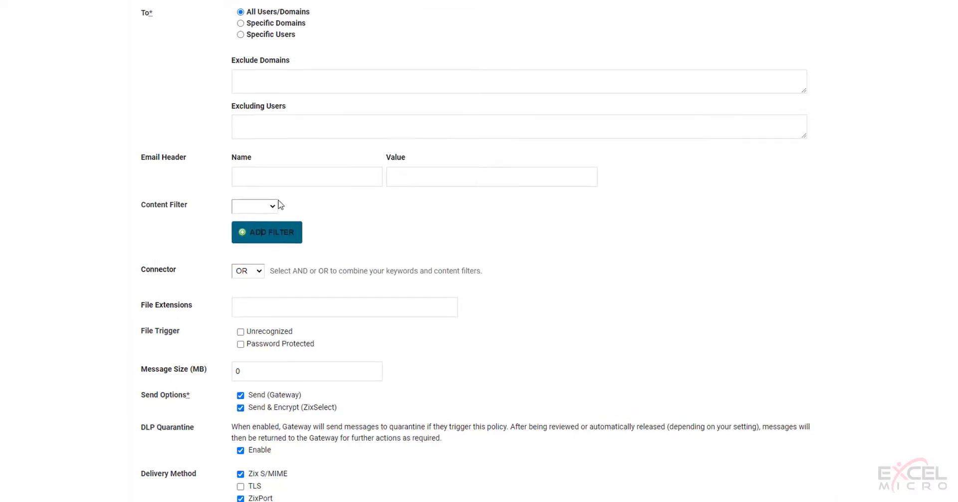
left_click(274, 206)
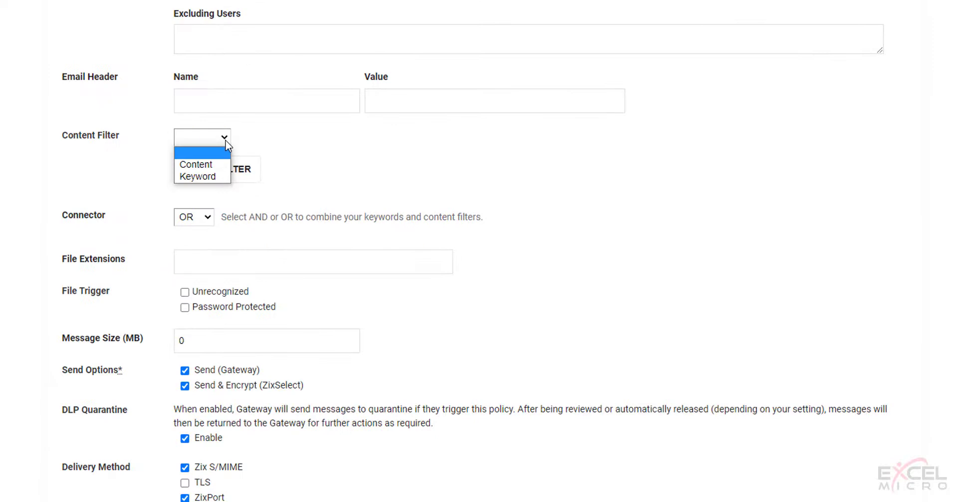
left_click(214, 177)
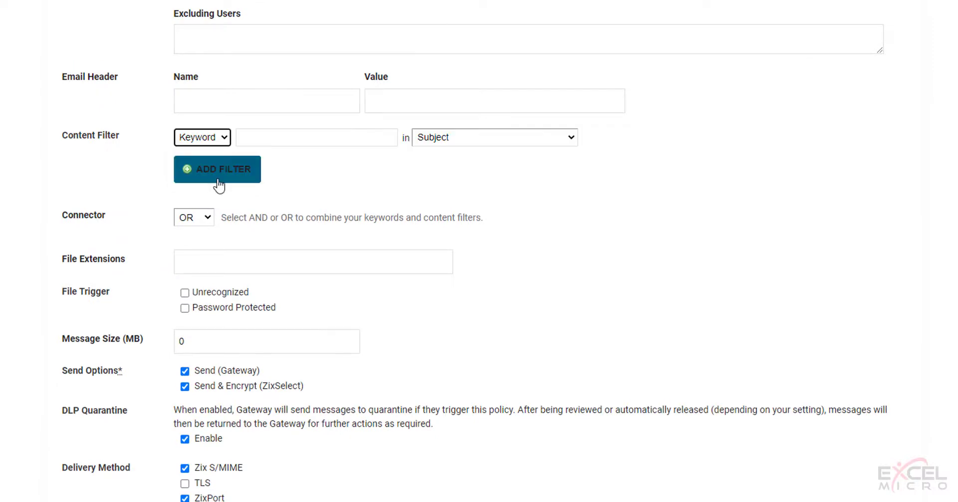
left_click(310, 136)
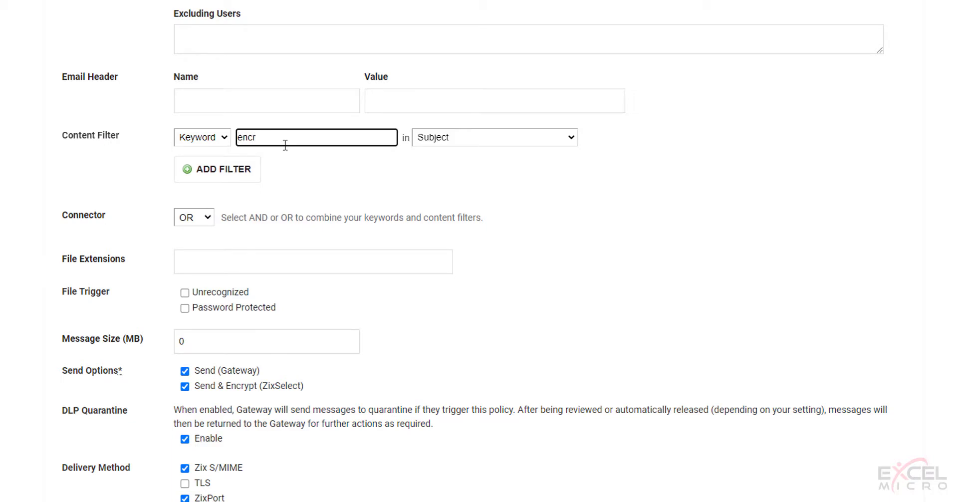
type("encrypt")
left_click(472, 142)
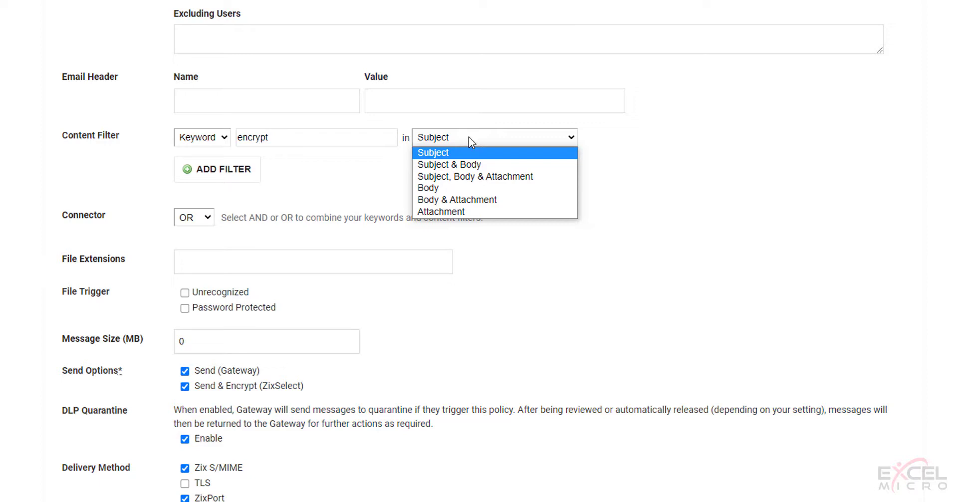
left_click(469, 140)
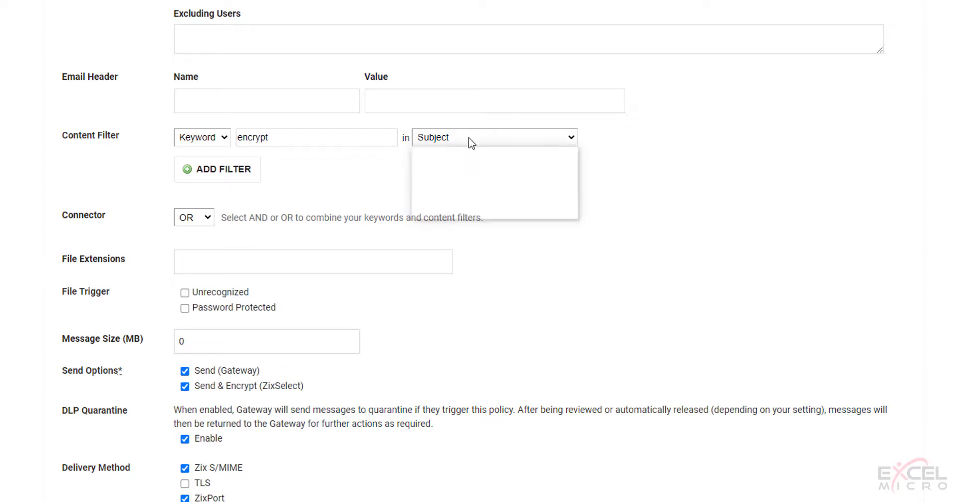
Step: Add a second Content filter row with no category, searching the Subject
left_click(216, 180)
left_click(221, 161)
left_click(195, 187)
left_click(342, 160)
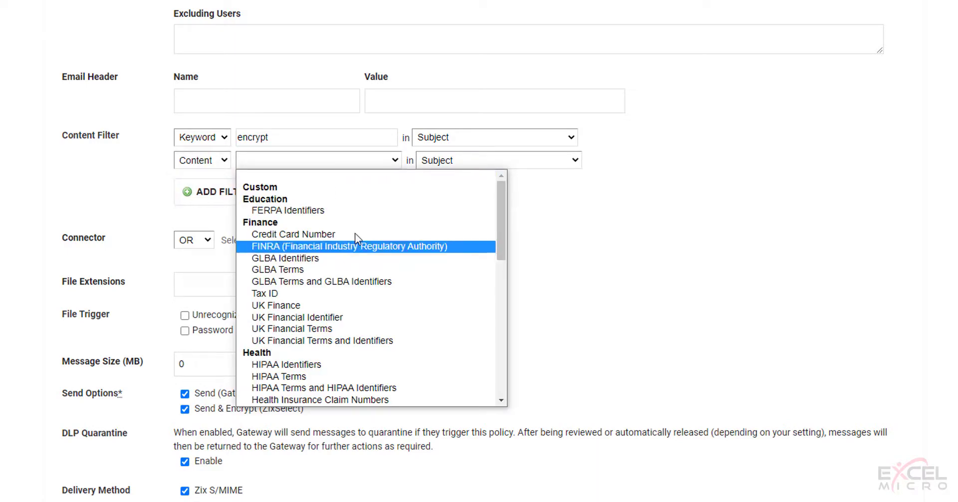
scroll(346, 270, "down", 8)
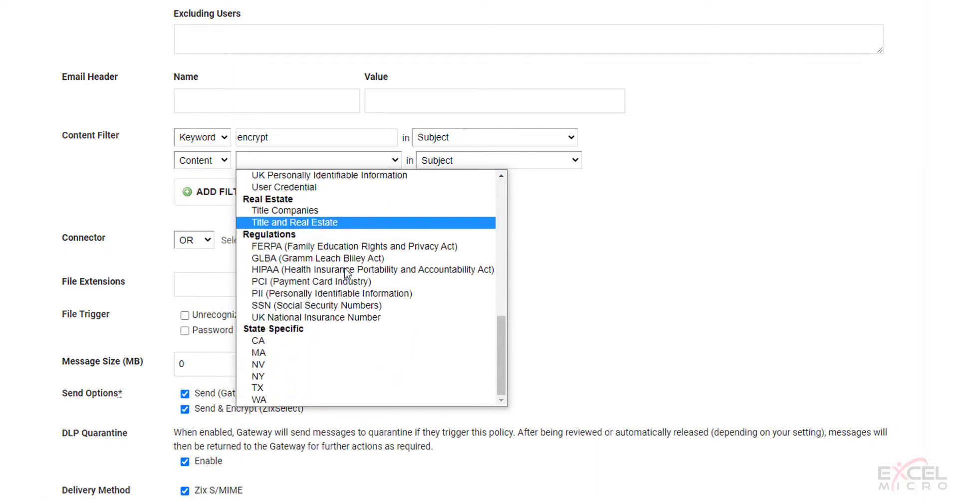
scroll(329, 305, "up", 8)
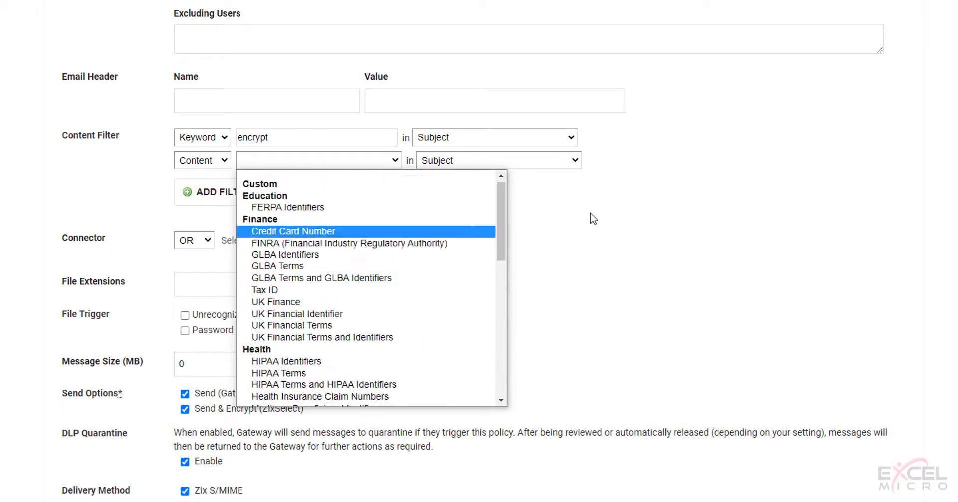
left_click(605, 218)
left_click(506, 160)
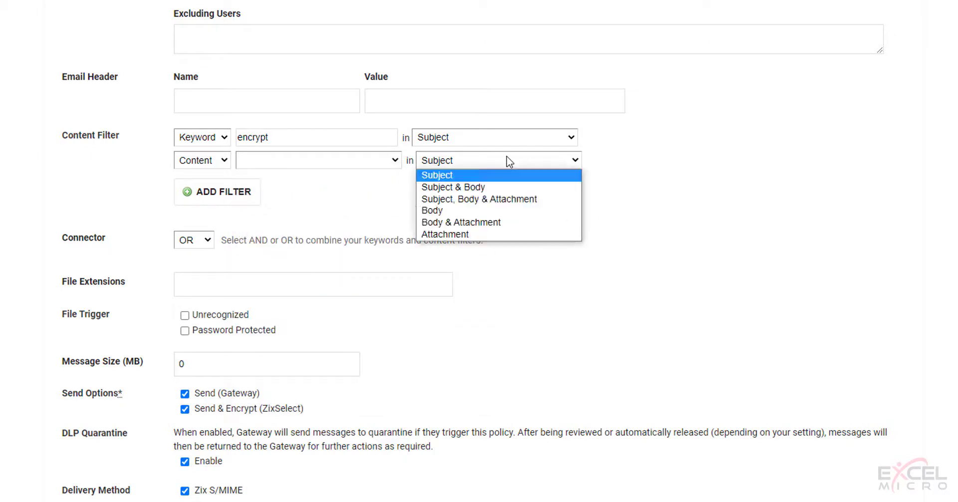
left_click(508, 157)
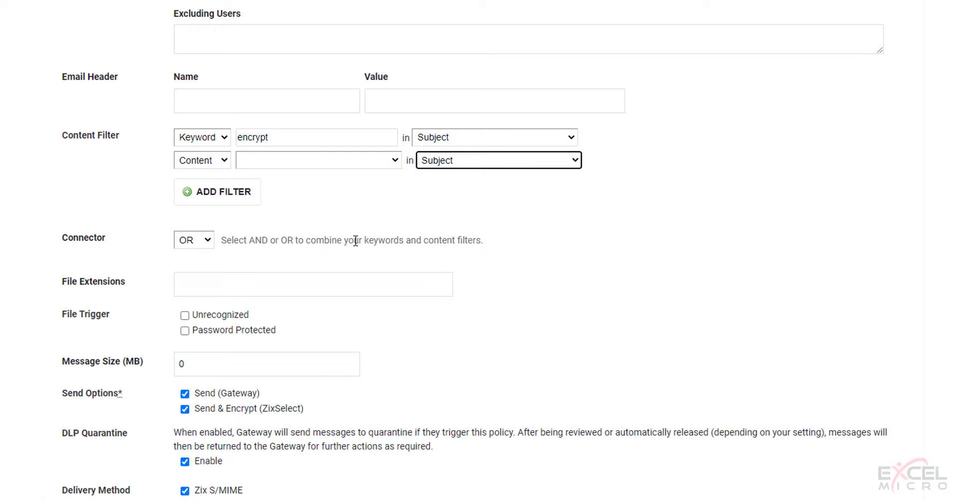
Step: Leave routing and header branding empty, then save the new encryption policy
scroll(356, 241, "down", 1)
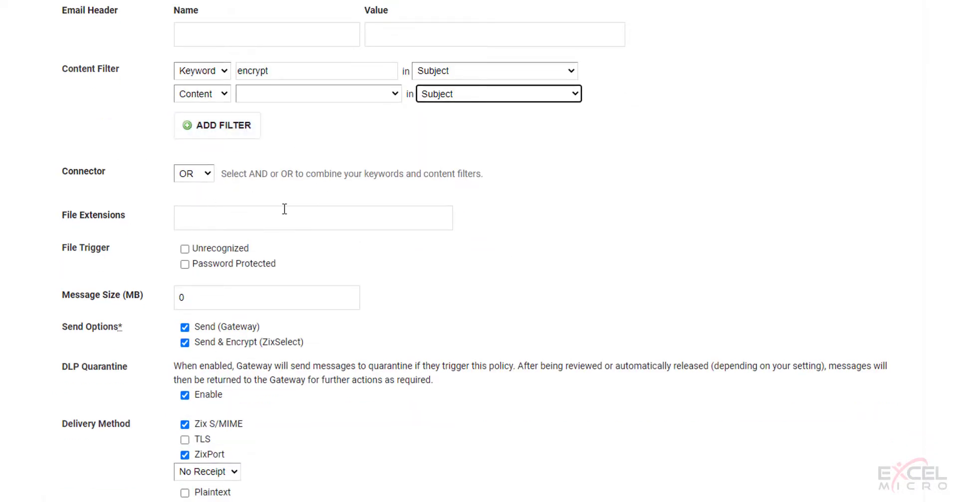
scroll(354, 229, "down", 2)
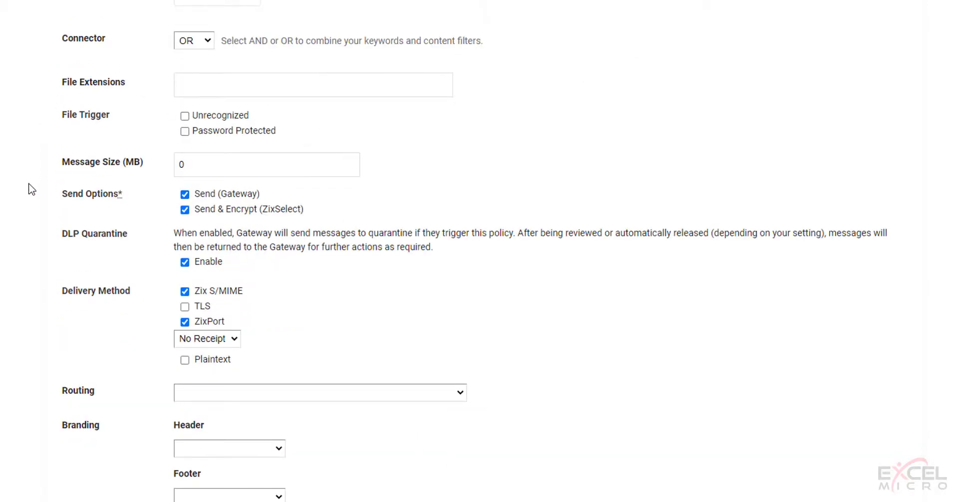
scroll(269, 160, "down", 1)
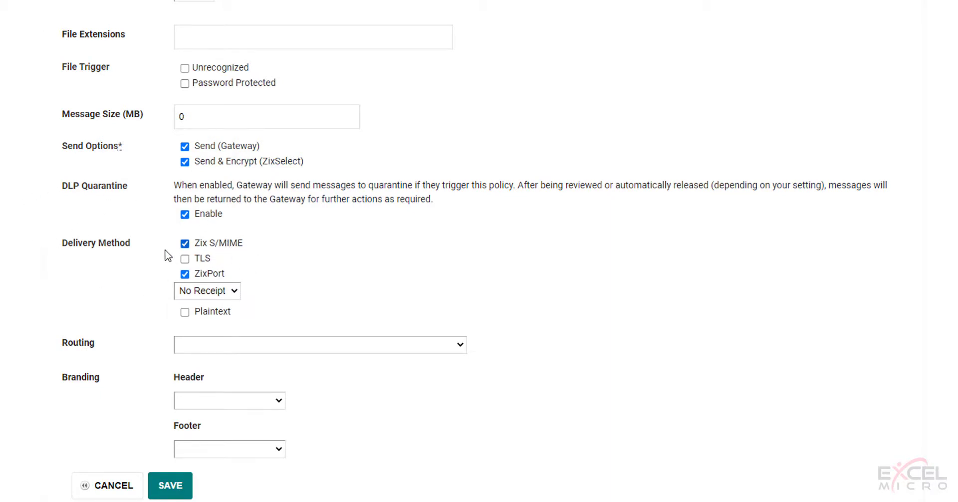
left_click(239, 349)
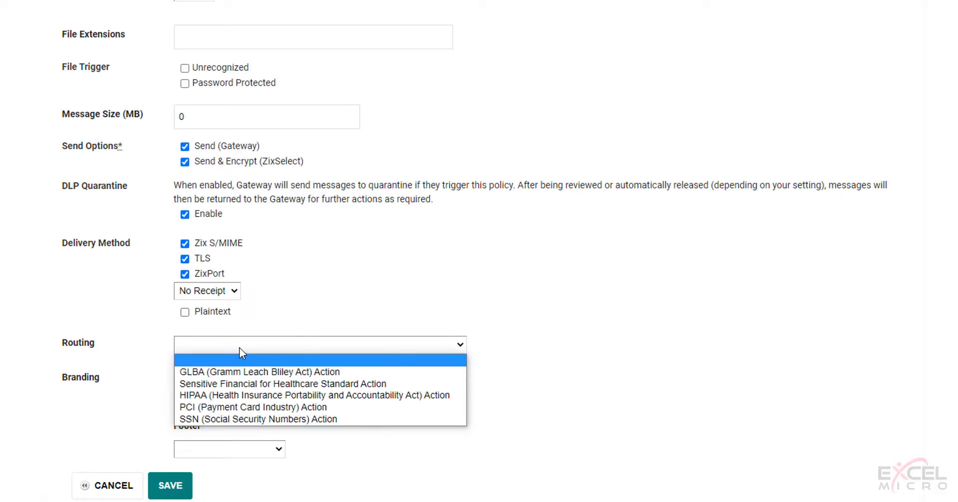
left_click(238, 347)
left_click(195, 404)
left_click(368, 382)
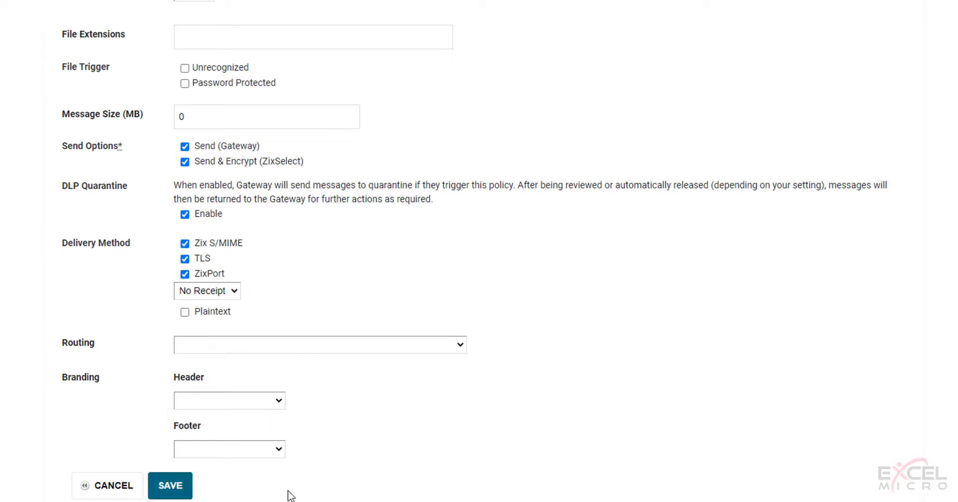
left_click(183, 493)
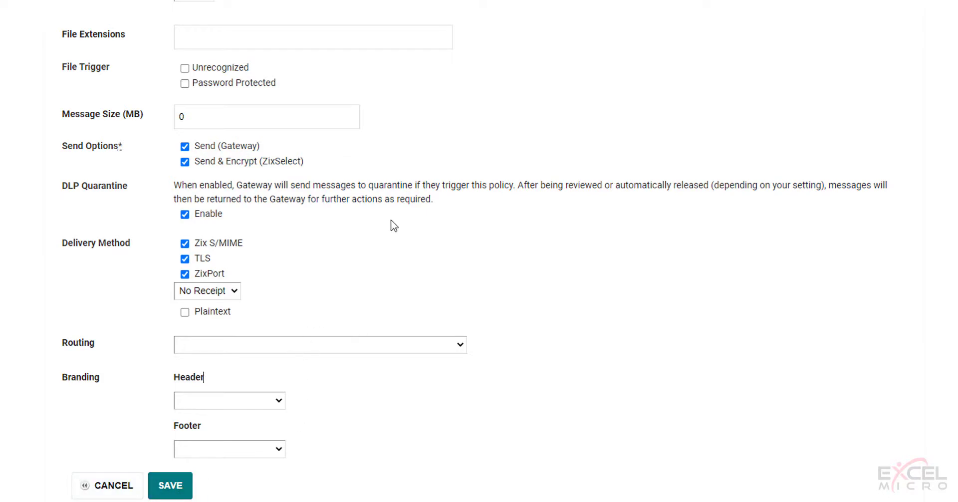
scroll(333, 230, "up", 15)
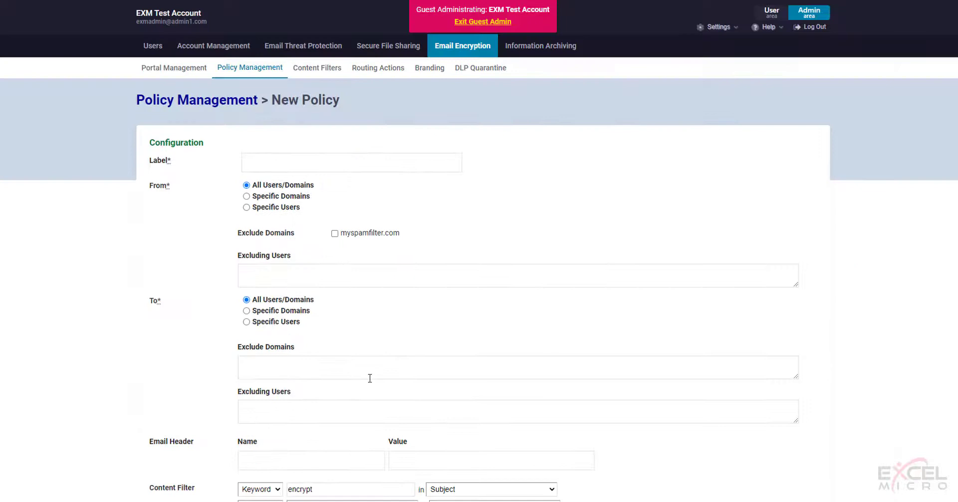
Step: Open Account Management and scroll through the System Setup steps
left_click(206, 49)
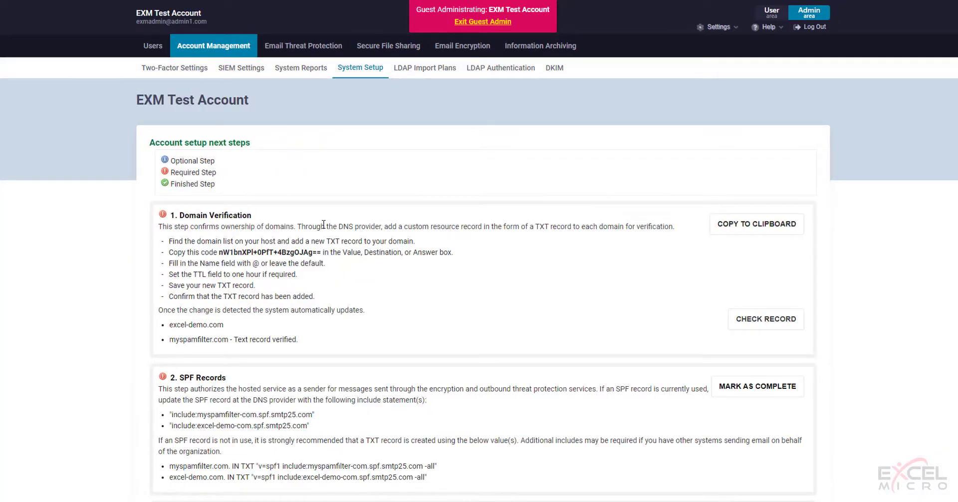
scroll(323, 225, "down", 12)
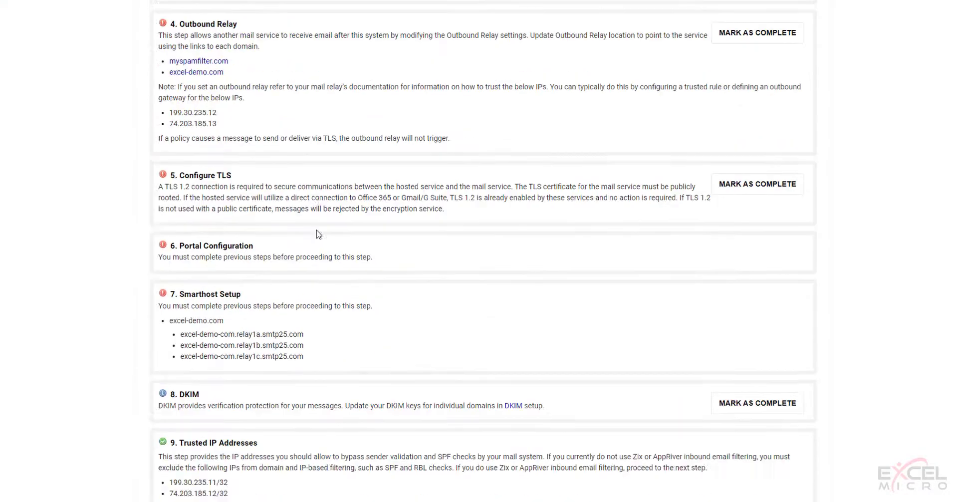
scroll(310, 278, "down", 3)
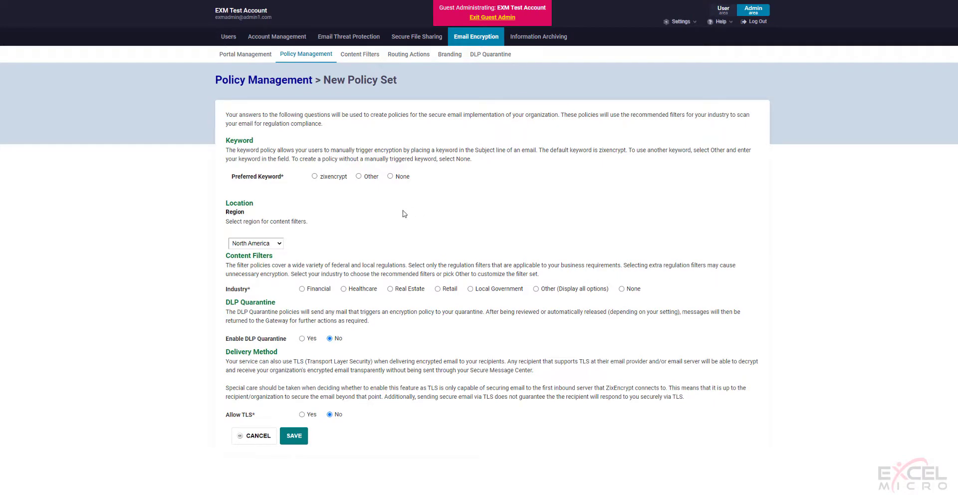
Step: Set Preferred Keyword to Other and Industry to Financial, pre-selecting GLBA, PCI and SSN filters
left_click(358, 177)
left_click(349, 201)
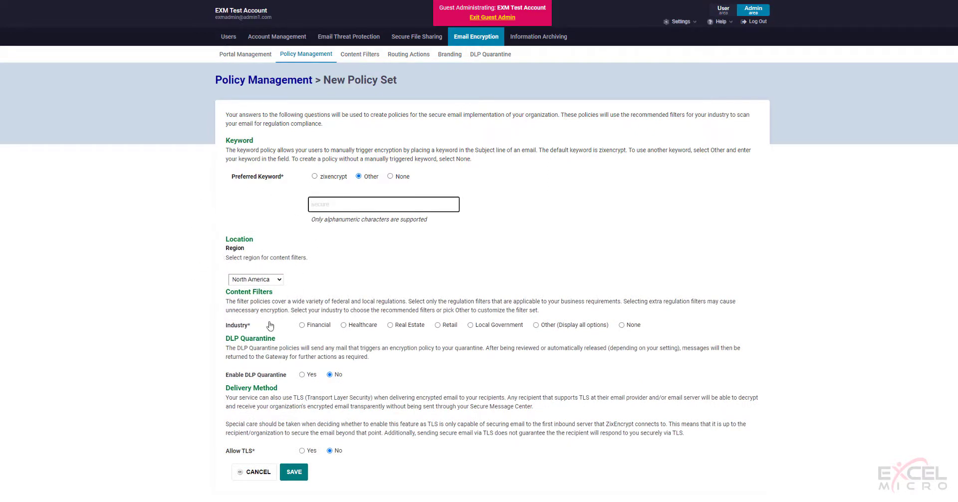
left_click(302, 325)
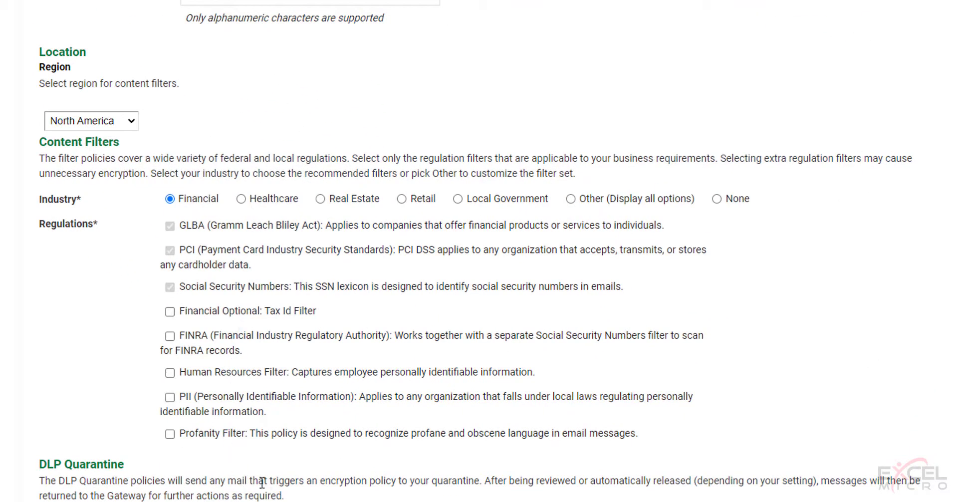
scroll(7, 201, "down", 4)
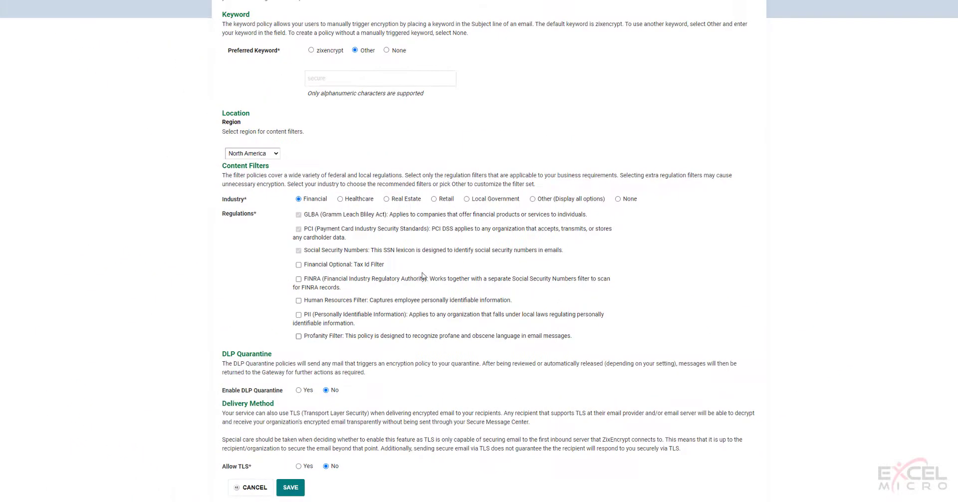
scroll(416, 275, "up", 3)
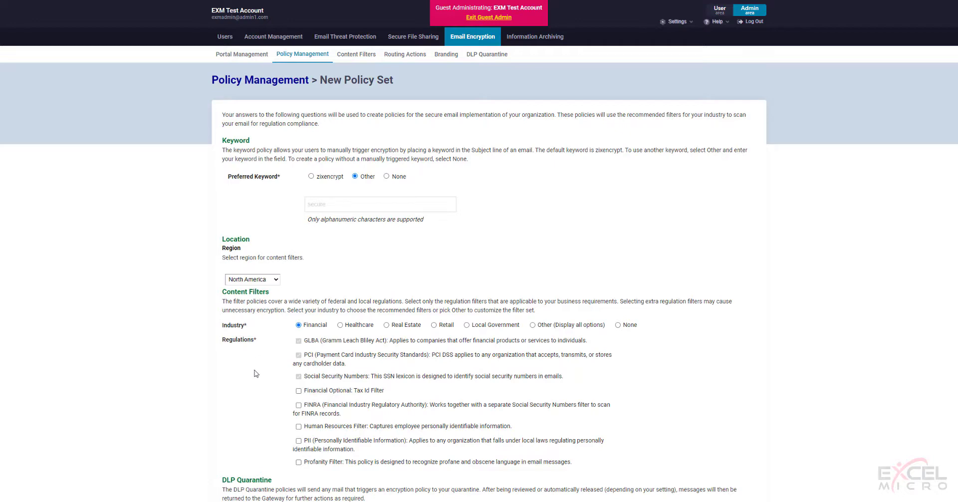
scroll(192, 322, "down", 3)
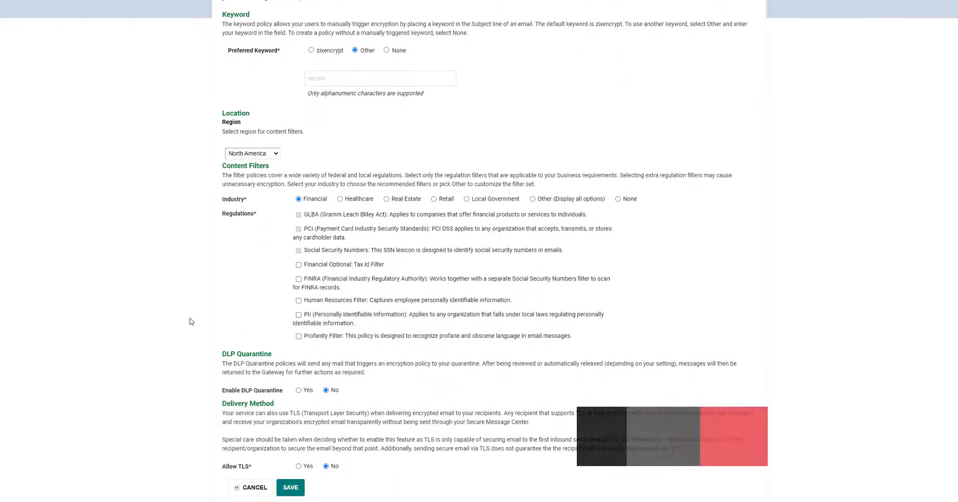